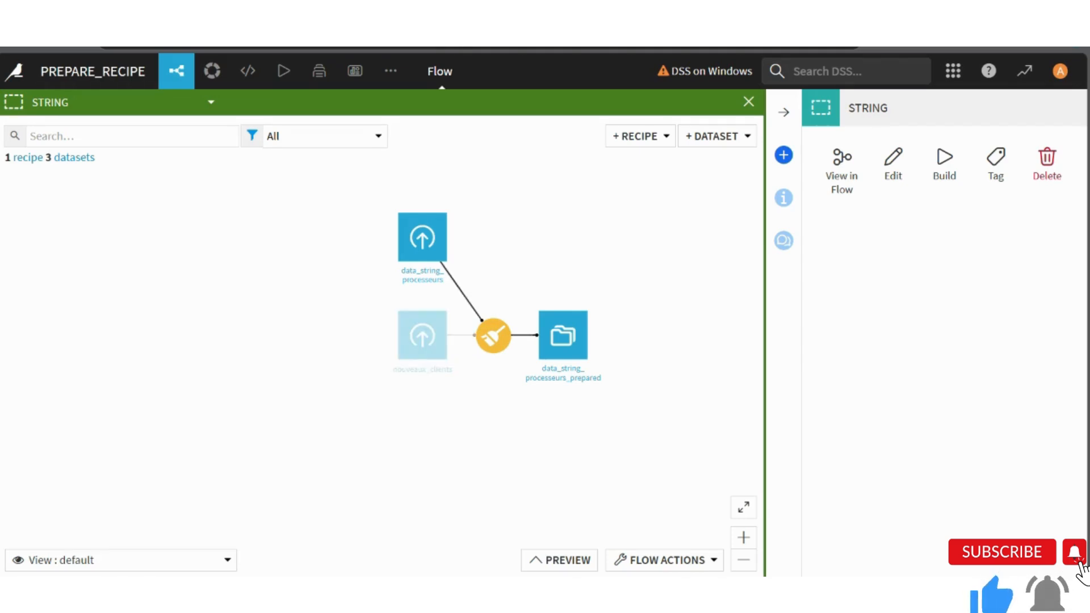
# Open the data_string_processeurs dataset, examine its columns through Détails_Produit and Customer_Name, and return to the flow
pyautogui.doubleClick(431, 236)
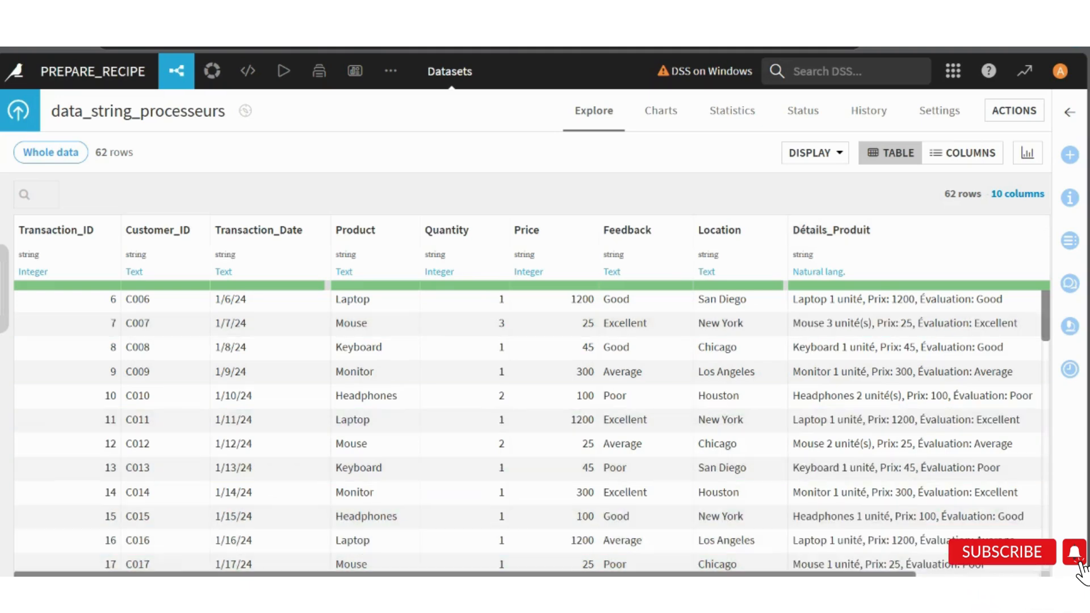
pyautogui.hscroll(5, 781, 371)
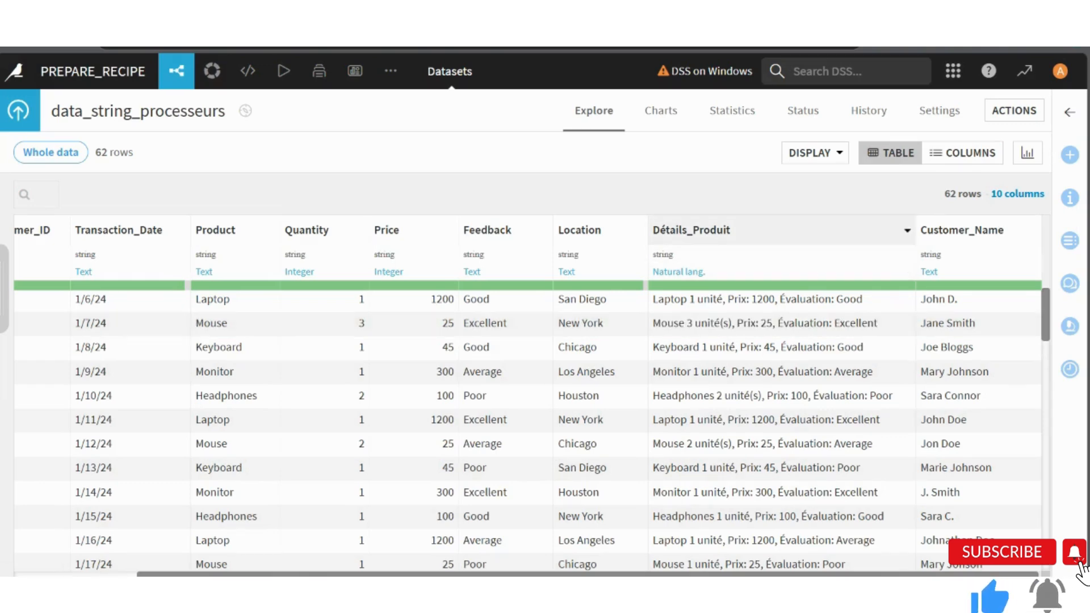
pyautogui.moveTo(177, 71)
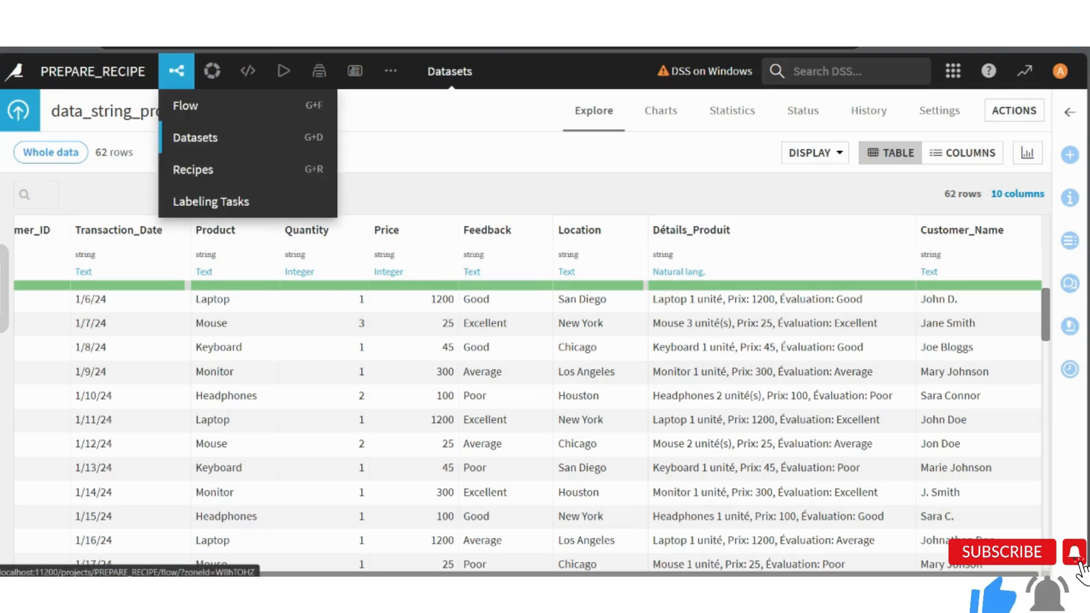
pyautogui.click(177, 71)
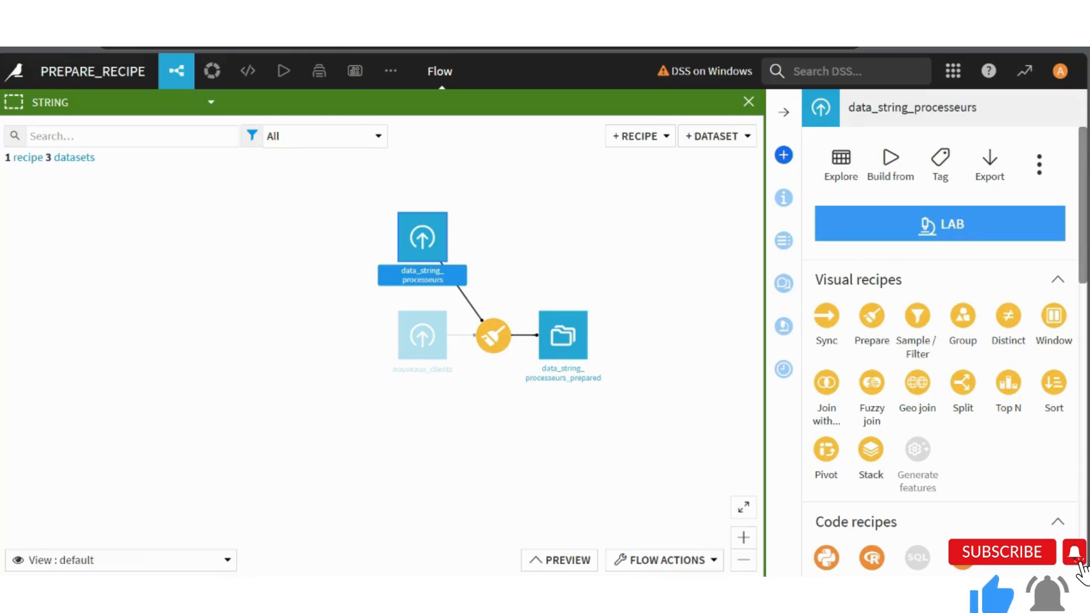
# Open the prepare recipe that produces data_string_processeurs_prepared and start adding a new step from the processors library
pyautogui.doubleClick(492, 335)
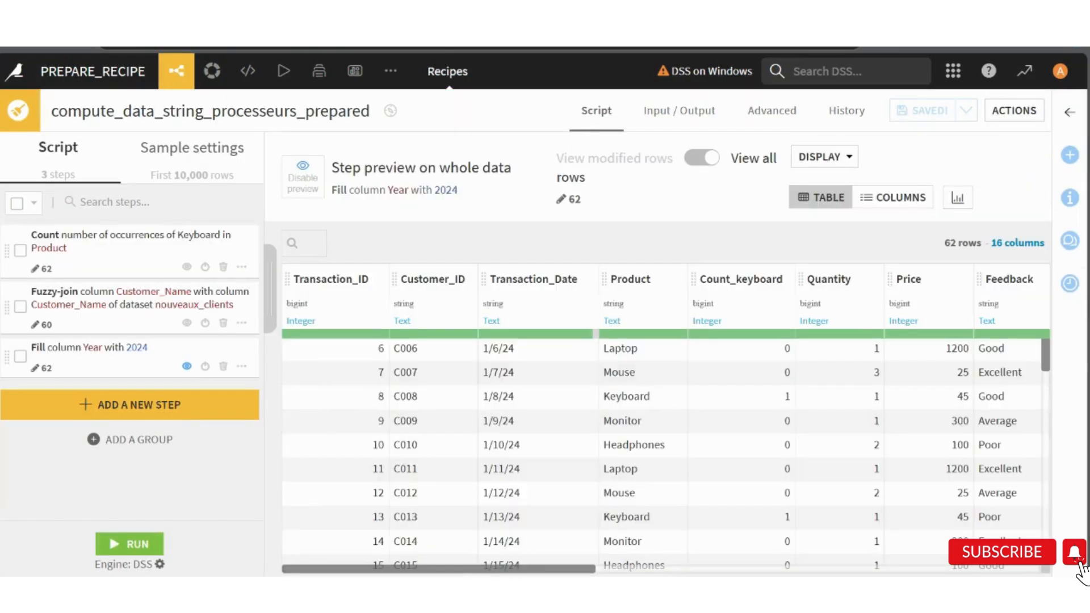
pyautogui.click(129, 404)
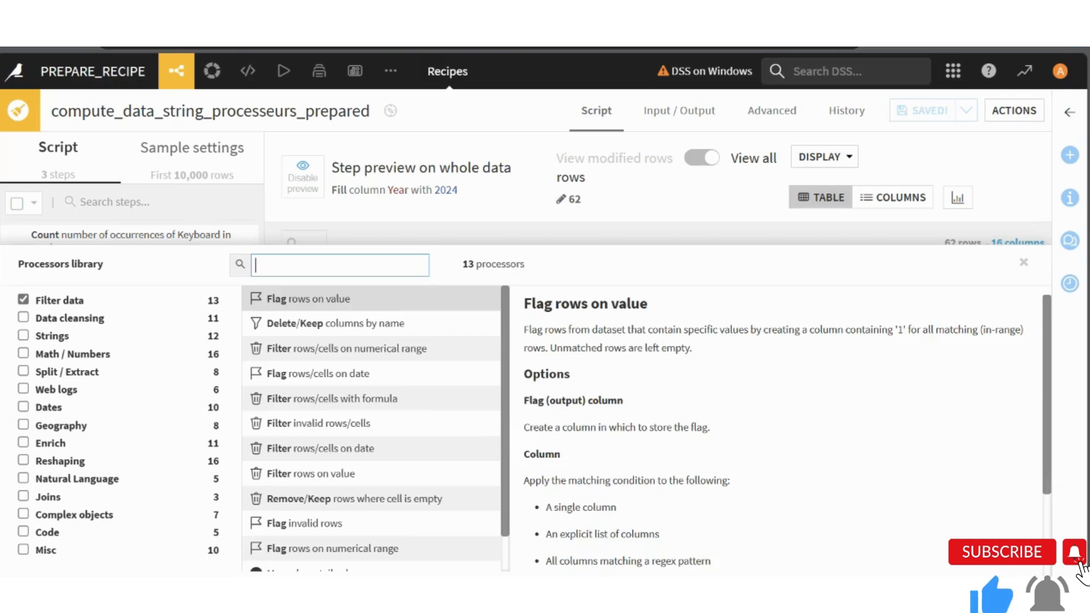
pyautogui.write('gro')
pyautogui.press('BackSpace')
pyautogui.press('BackSpace')
pyautogui.press('BackSpace')
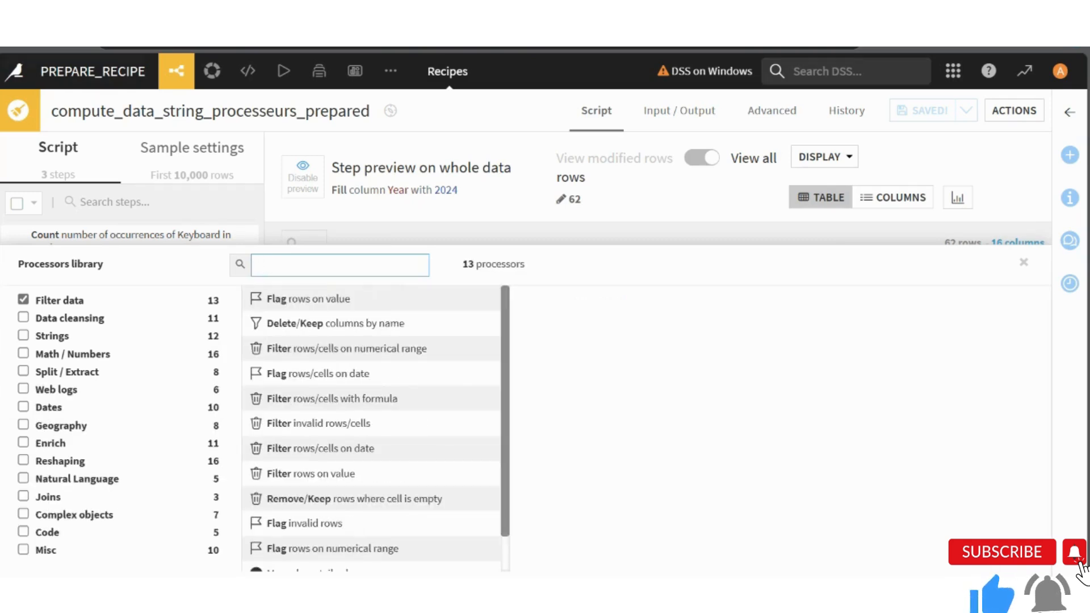
pyautogui.write('exp')
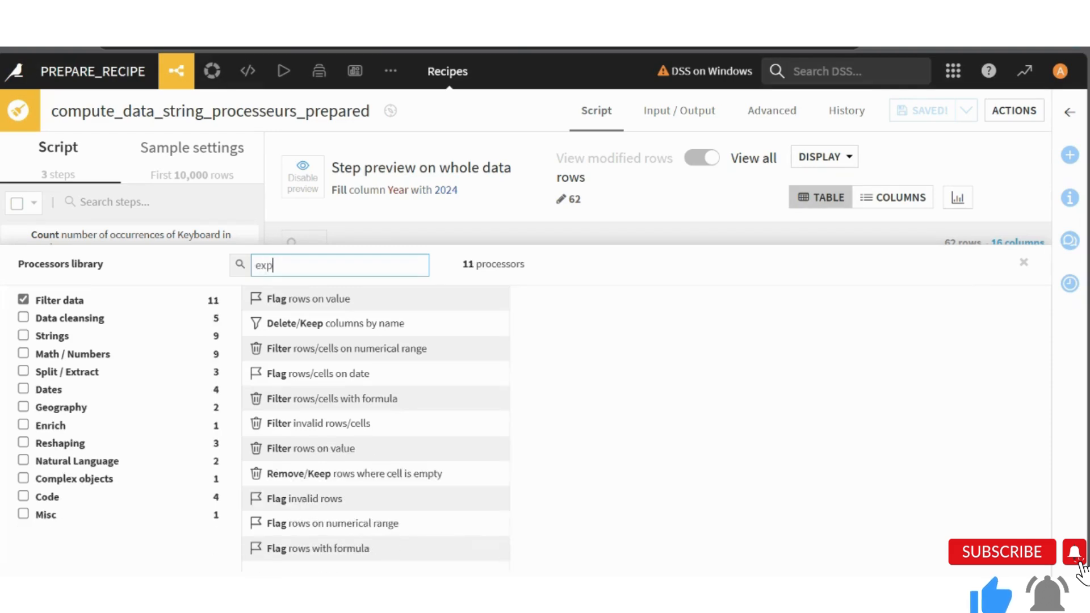
pyautogui.write('r')
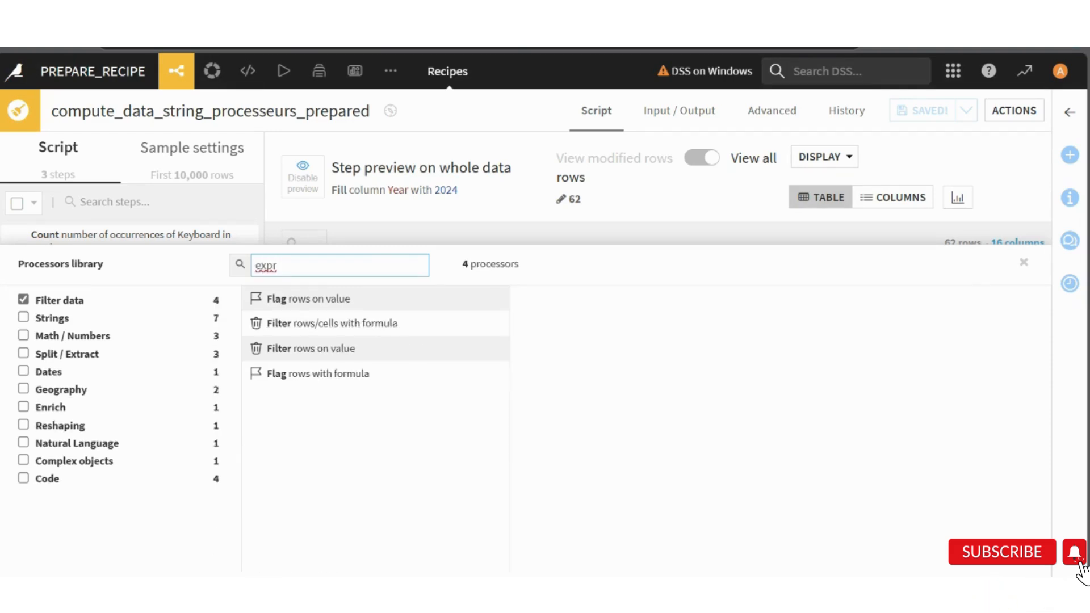
pyautogui.press('BackSpace')
pyautogui.press('BackSpace')
pyautogui.press('BackSpace')
pyautogui.press('BackSpace')
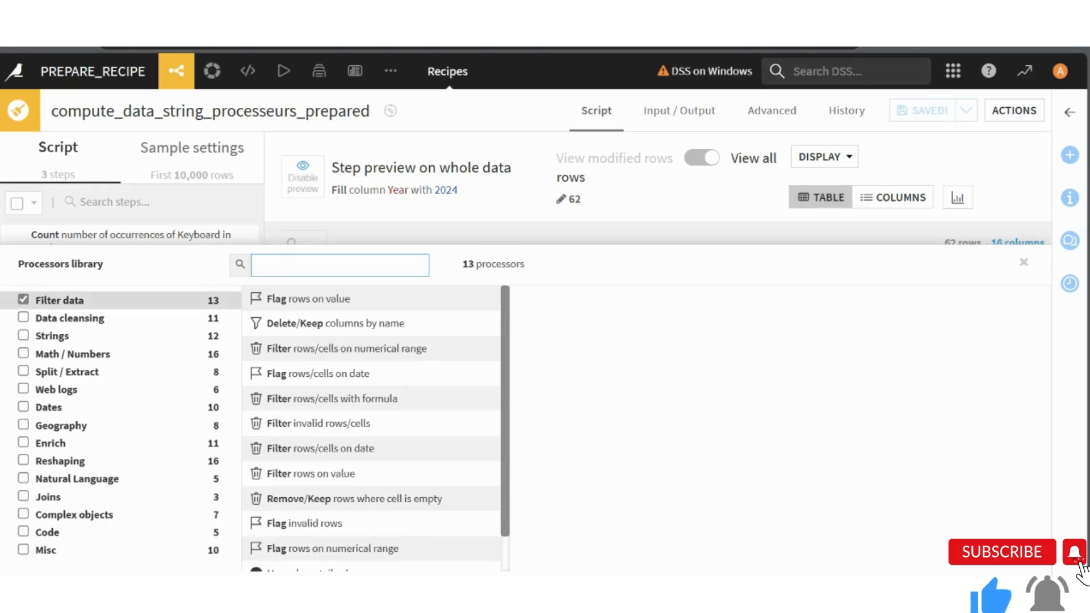
# Filter the processors library to Strings only and add an "Extract with Grok expression" step to the script
pyautogui.click(24, 300)
pyautogui.click(23, 336)
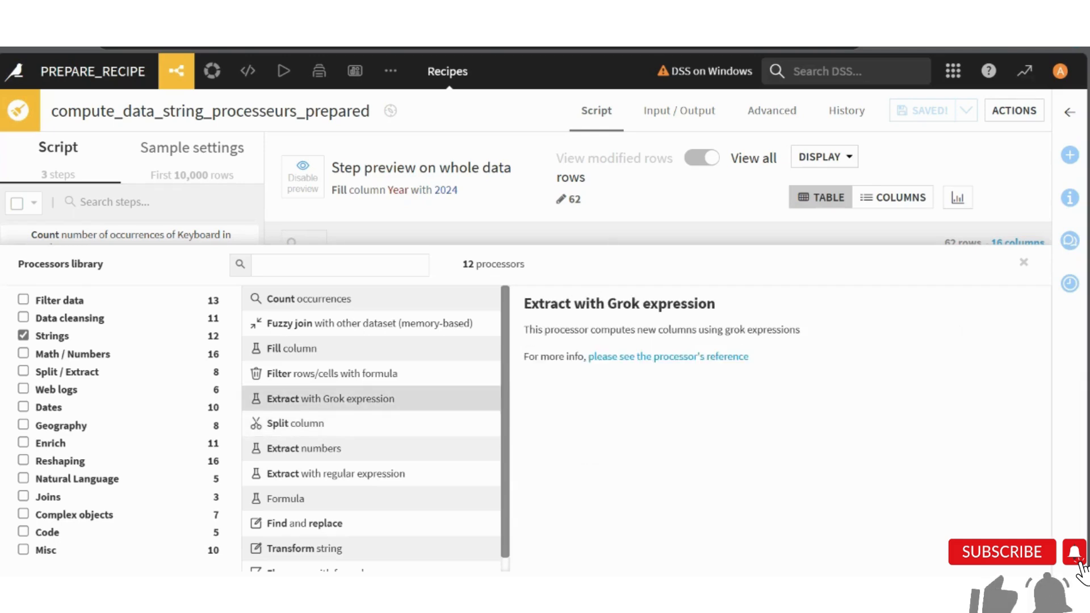
pyautogui.click(305, 399)
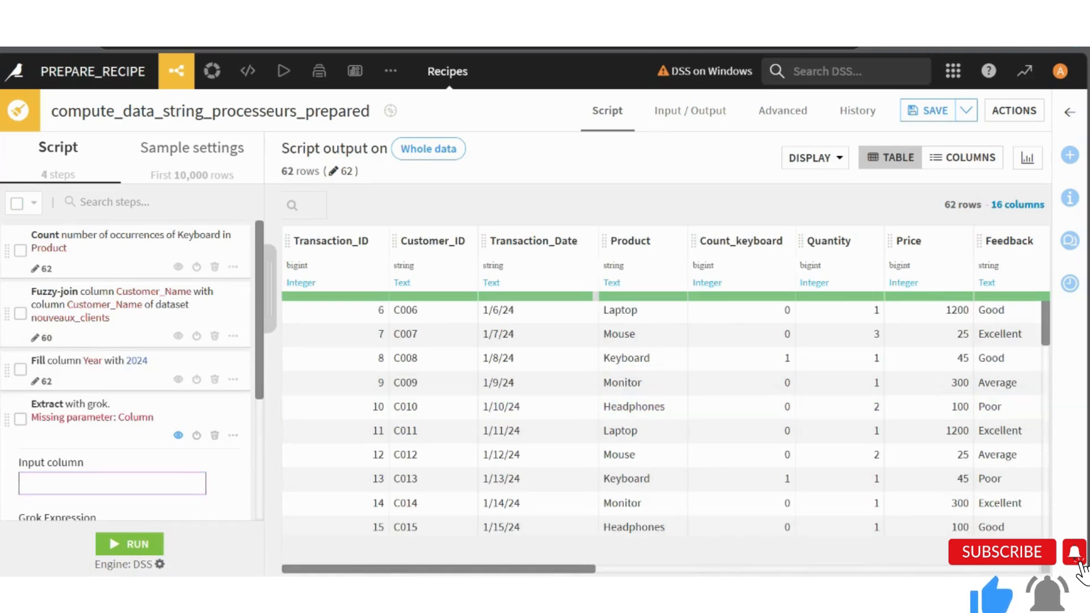
# Set the input column of the Grok extraction step to Détails_Produit
pyautogui.moveTo(260, 363); pyautogui.dragTo(259, 377)
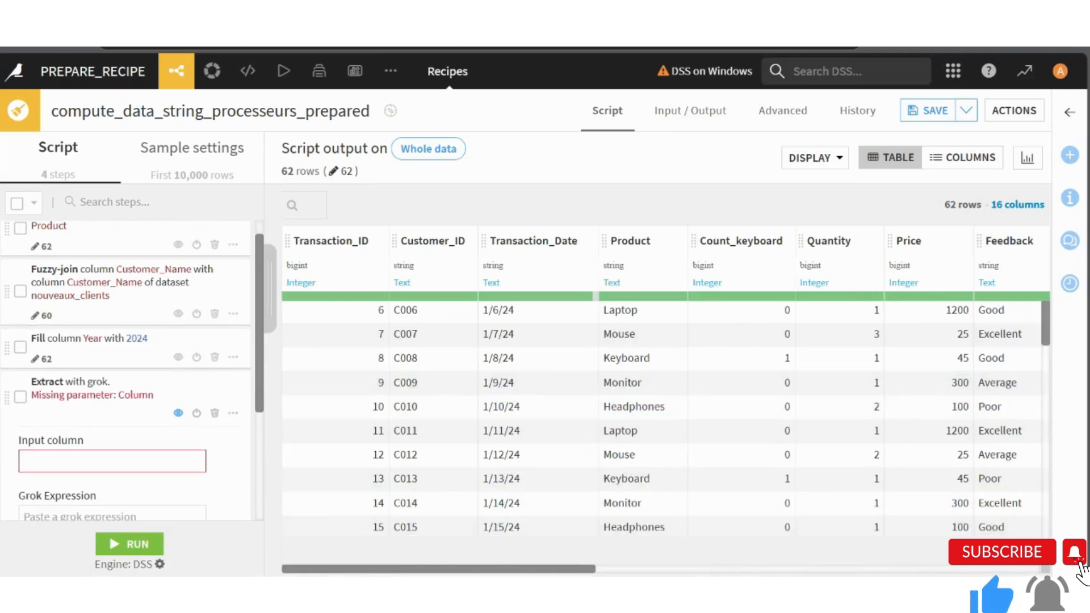
pyautogui.click(112, 461)
pyautogui.write('de')
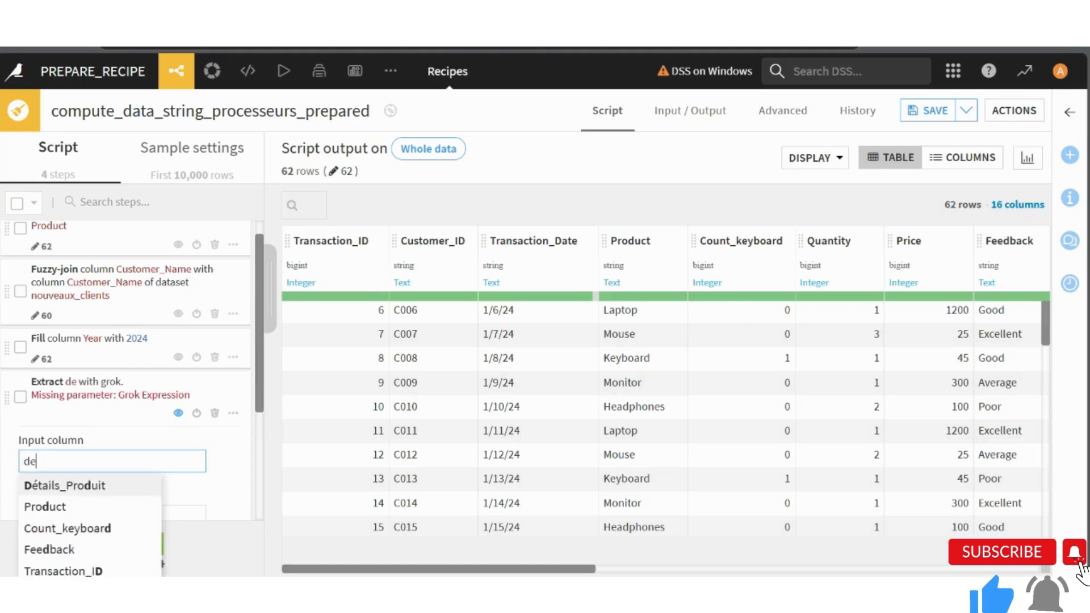
pyautogui.press('BackSpace')
pyautogui.write('é')
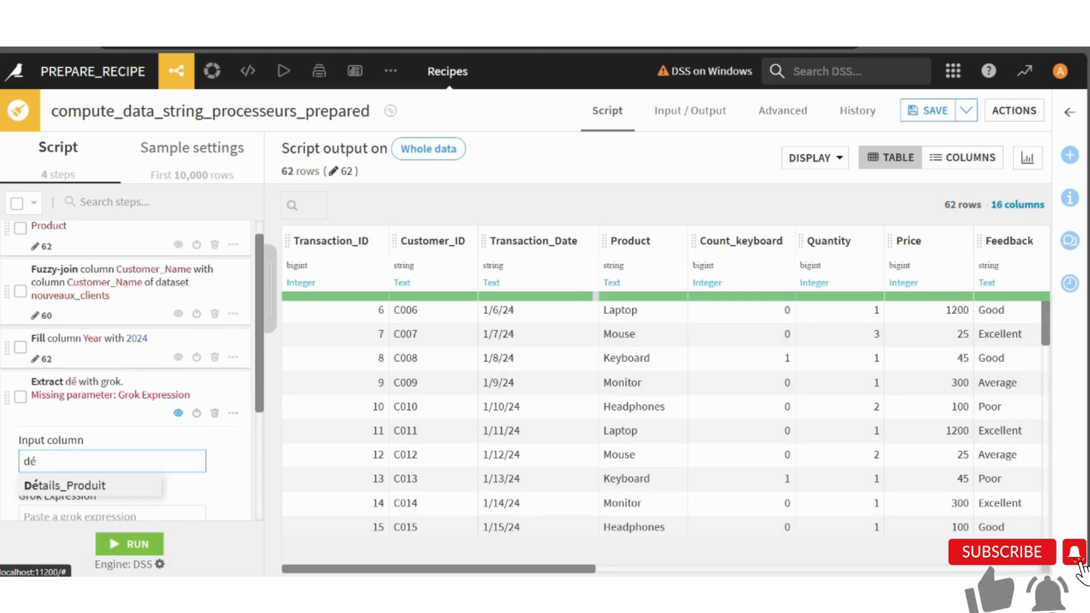
pyautogui.rightClick(128, 260)
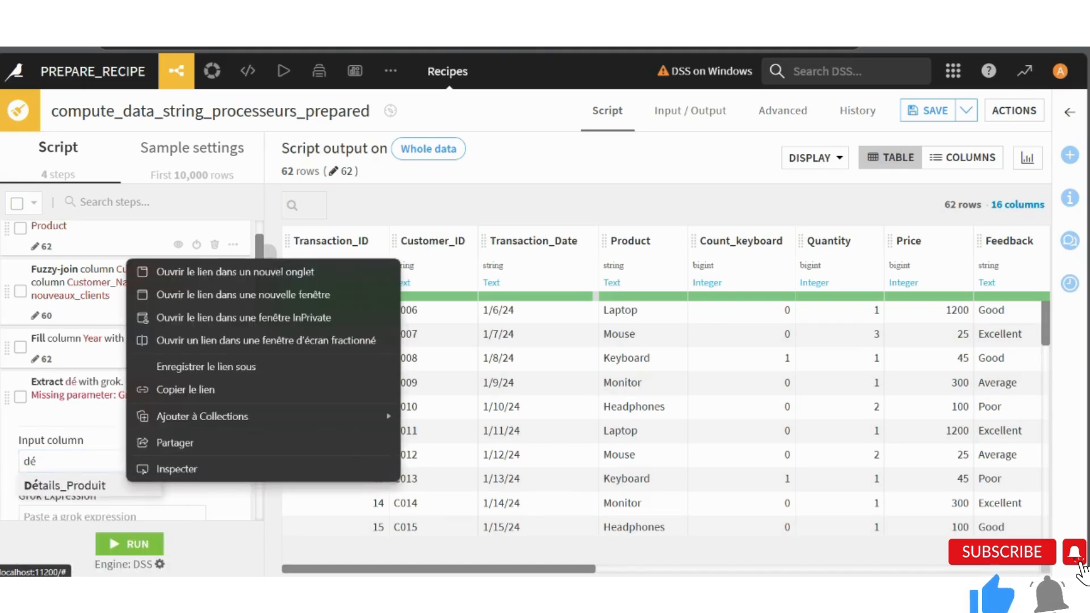
pyautogui.click(125, 485)
pyautogui.click(228, 462)
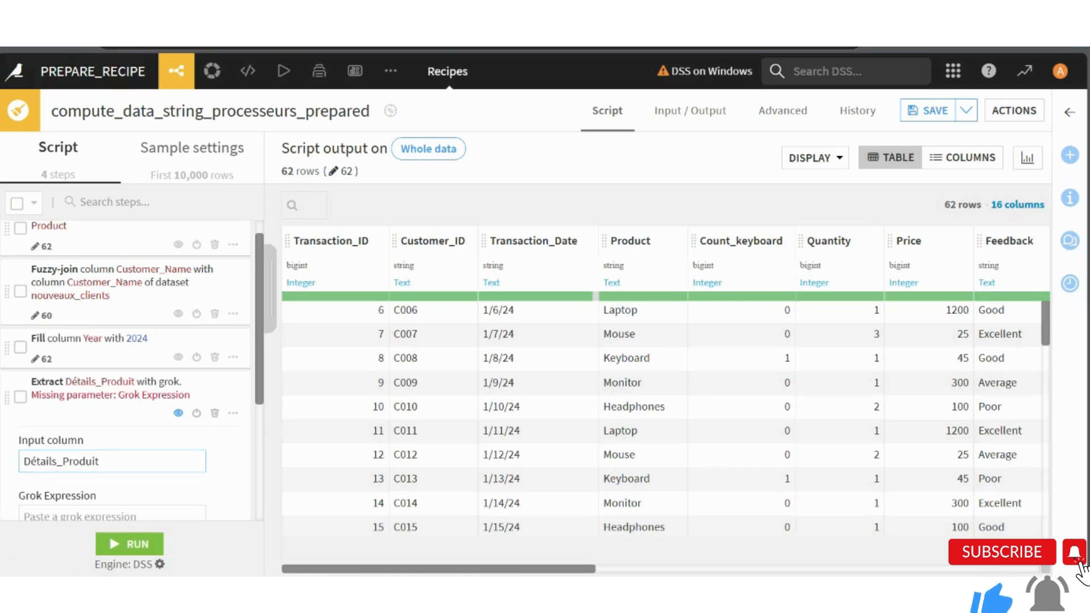
# Copy 1200 from the first Détails_Produit value and use it as the step's Grok expression
pyautogui.scroll(-1, 228, 462)
pyautogui.scroll(-1, 131, 369)
pyautogui.click(113, 400)
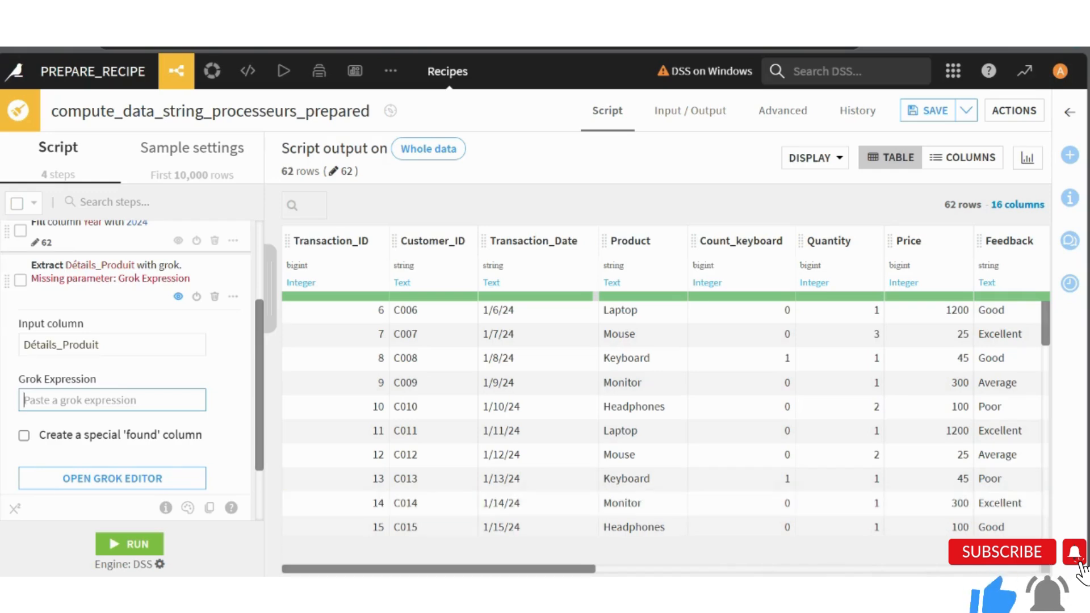
pyautogui.hscroll(10, 665, 414)
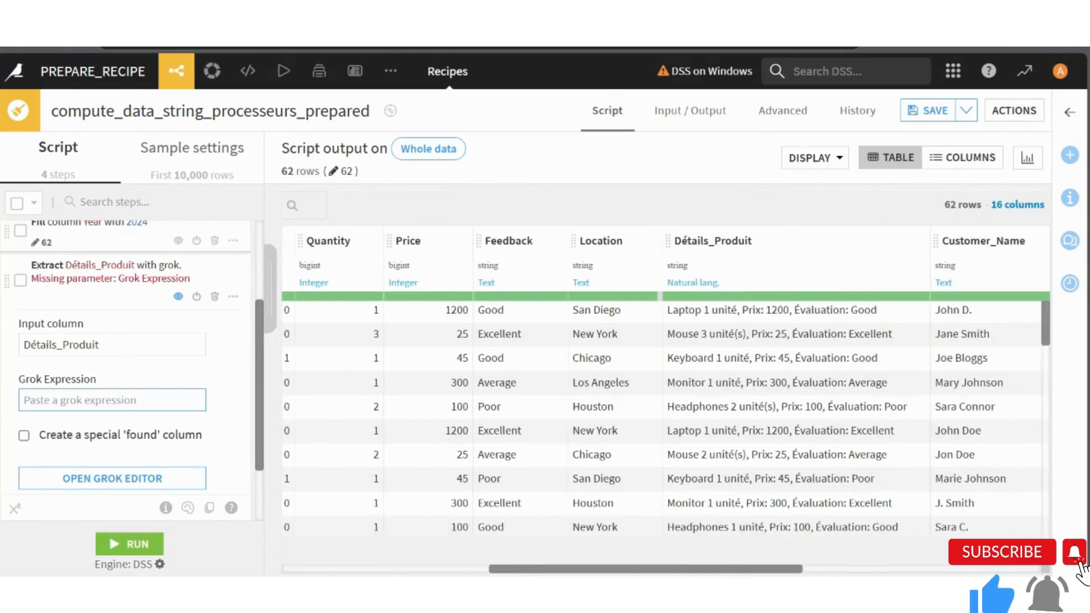
pyautogui.click(787, 311)
pyautogui.moveTo(787, 311); pyautogui.dragTo(766, 310)
pyautogui.hotkey('ctrl', 'c')
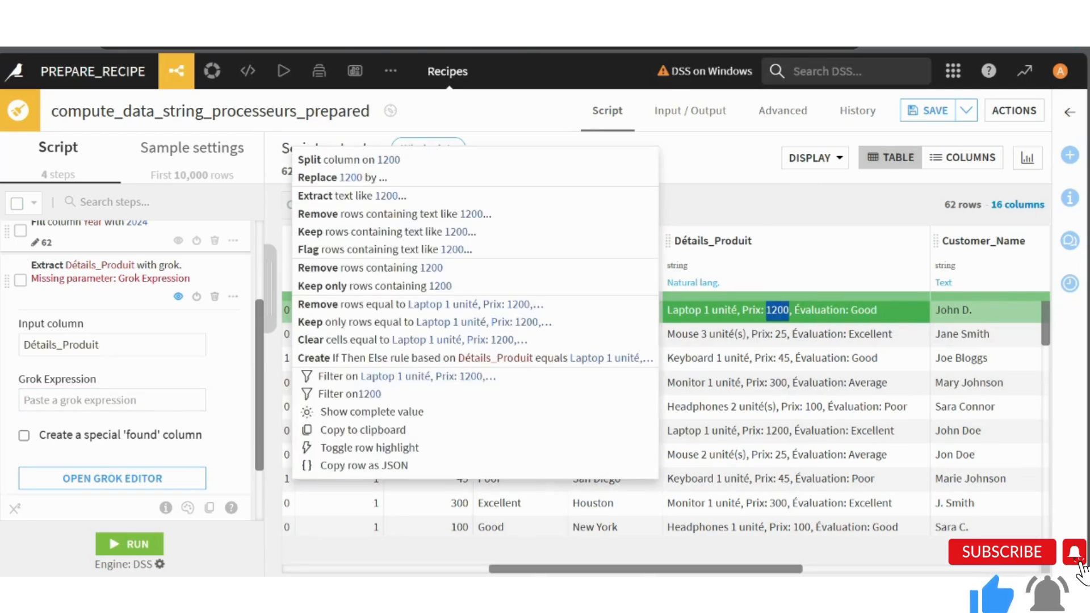
pyautogui.click(112, 400)
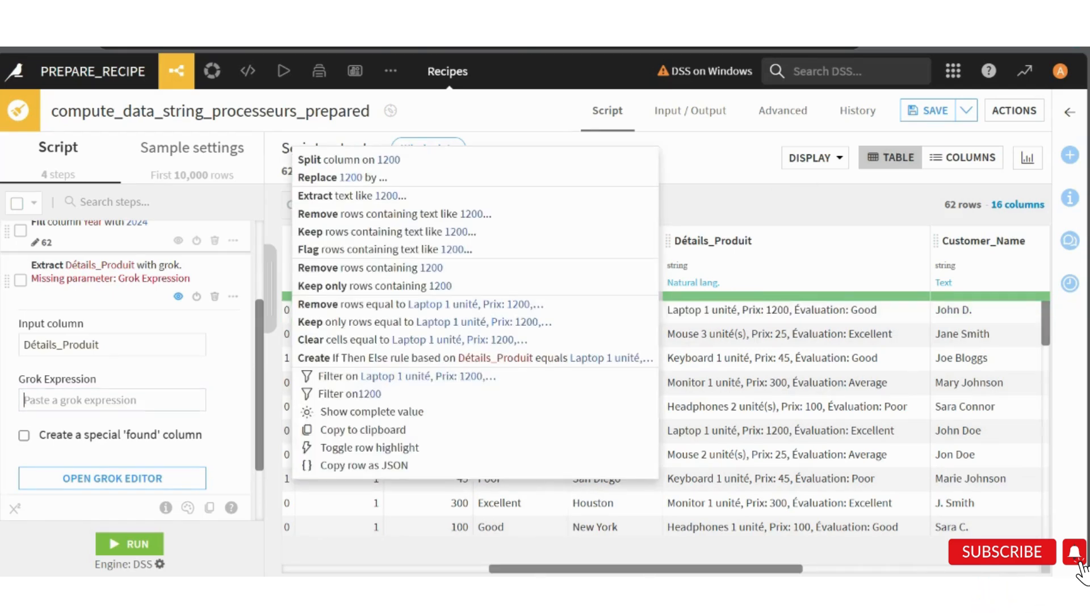
pyautogui.hotkey('ctrl', 'v')
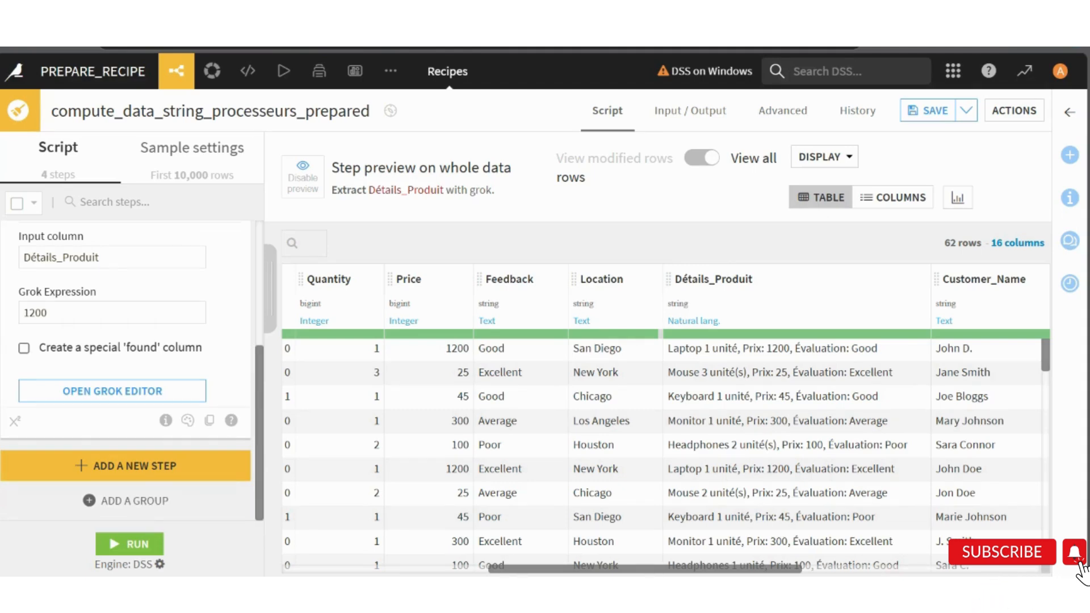
# Enable the special 'found' column for the Grok step, name it founf_1200, and save the recipe
pyautogui.click(24, 348)
pyautogui.click(112, 409)
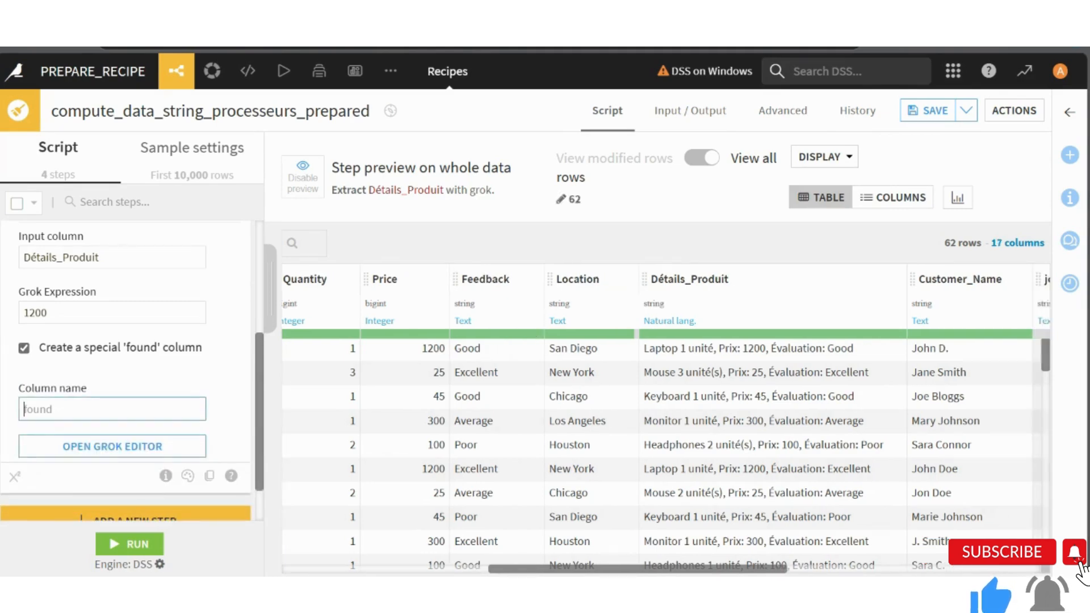
pyautogui.write('founf_1200')
pyautogui.click(230, 386)
pyautogui.scroll(-2, 130, 374)
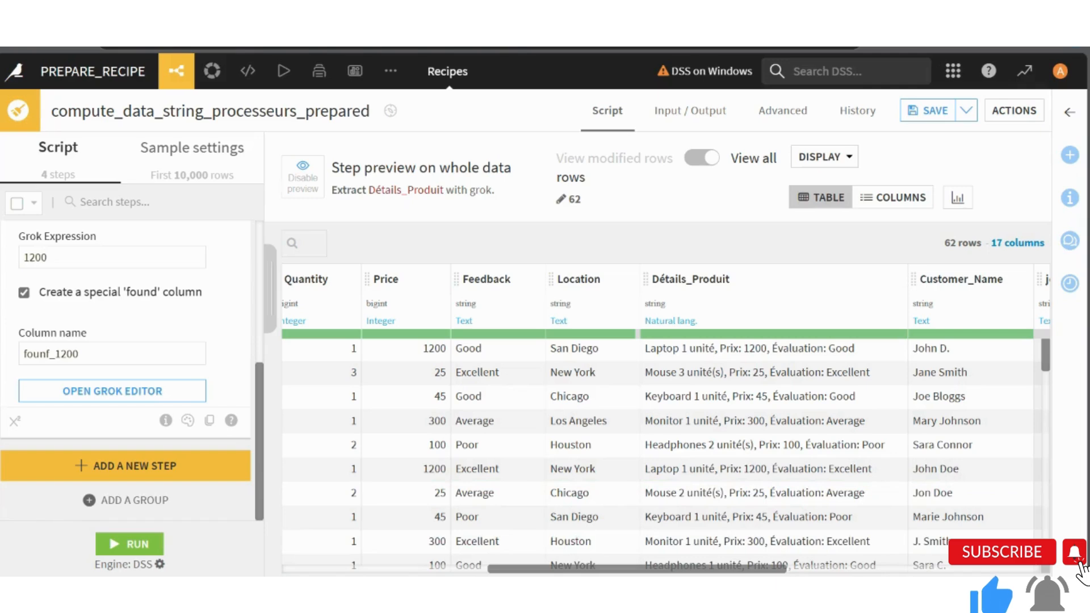
pyautogui.hotkey('ctrl', 's')
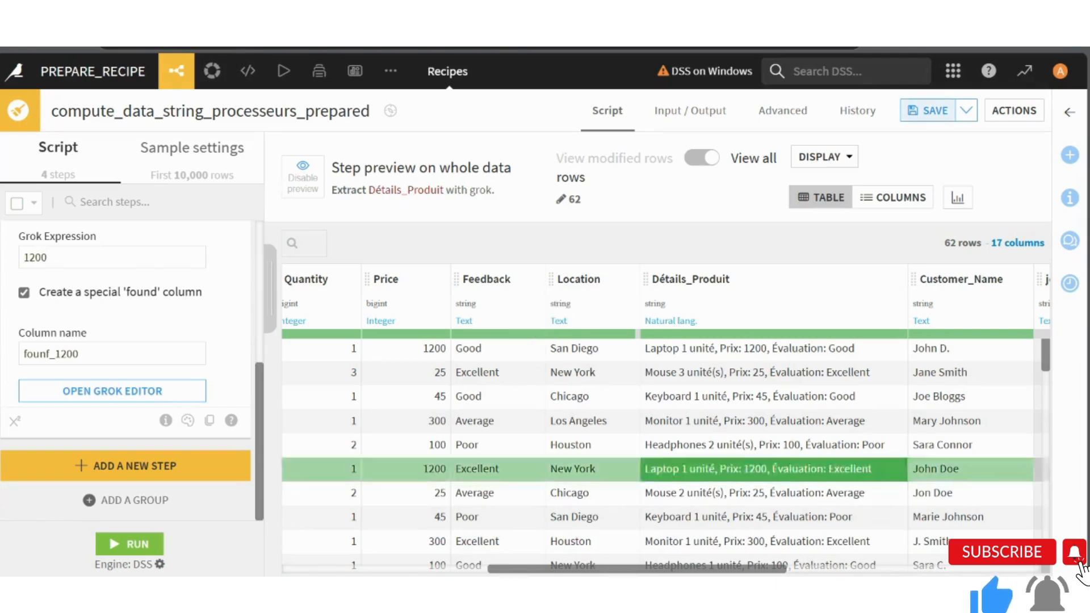
# Check the founf_1200 column in the step preview and run the recipe to build the prepared dataset
pyautogui.moveTo(637, 568); pyautogui.dragTo(889, 569)
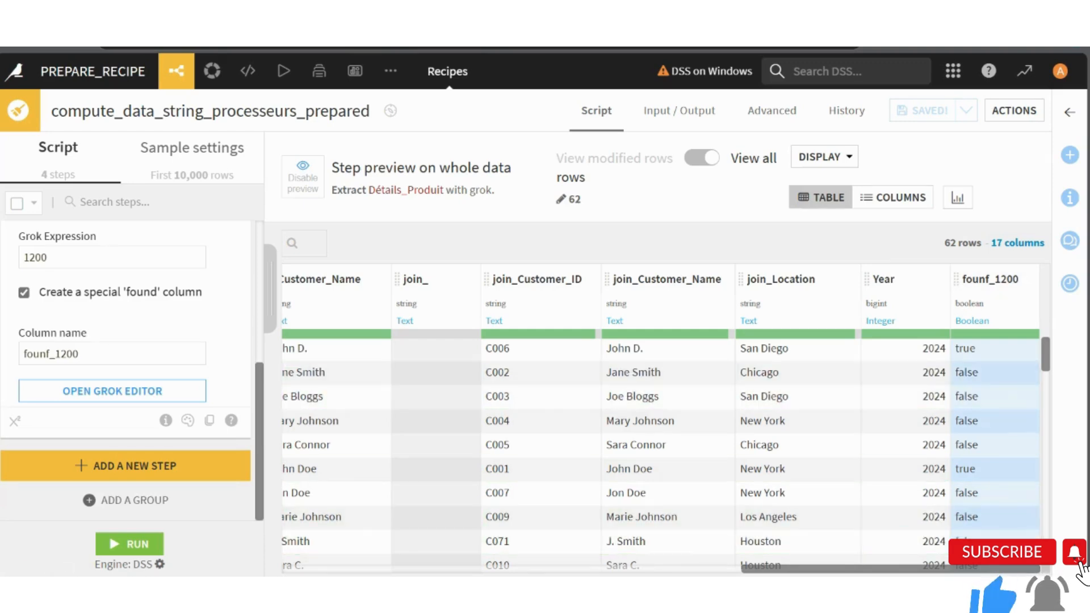
pyautogui.moveTo(905, 569)
pyautogui.mouseDown()
pyautogui.moveTo(869, 569)
pyautogui.moveTo(909, 568)
pyautogui.mouseUp()
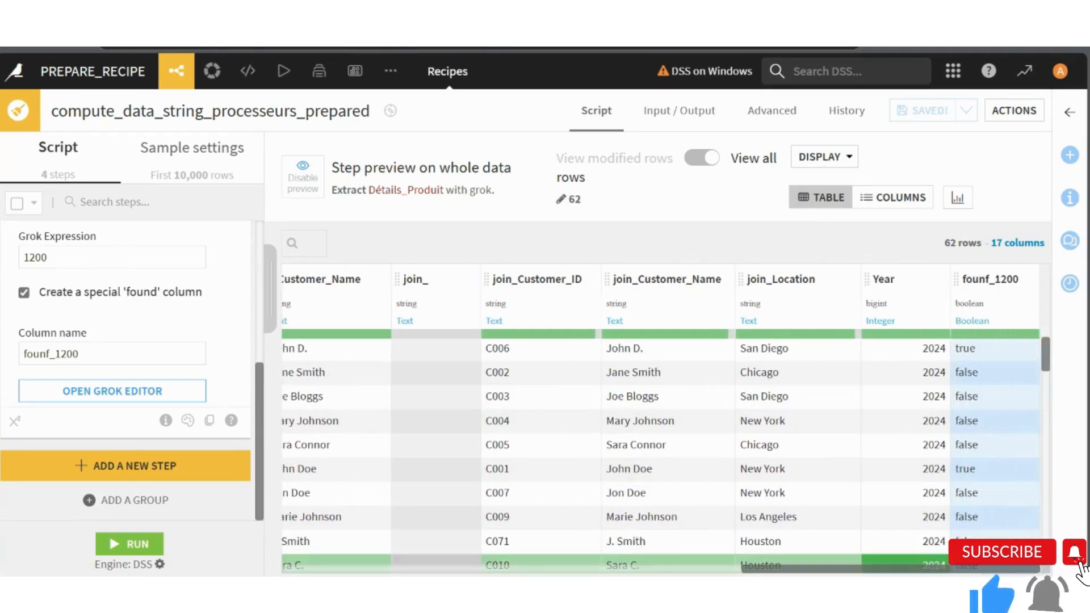
pyautogui.click(129, 544)
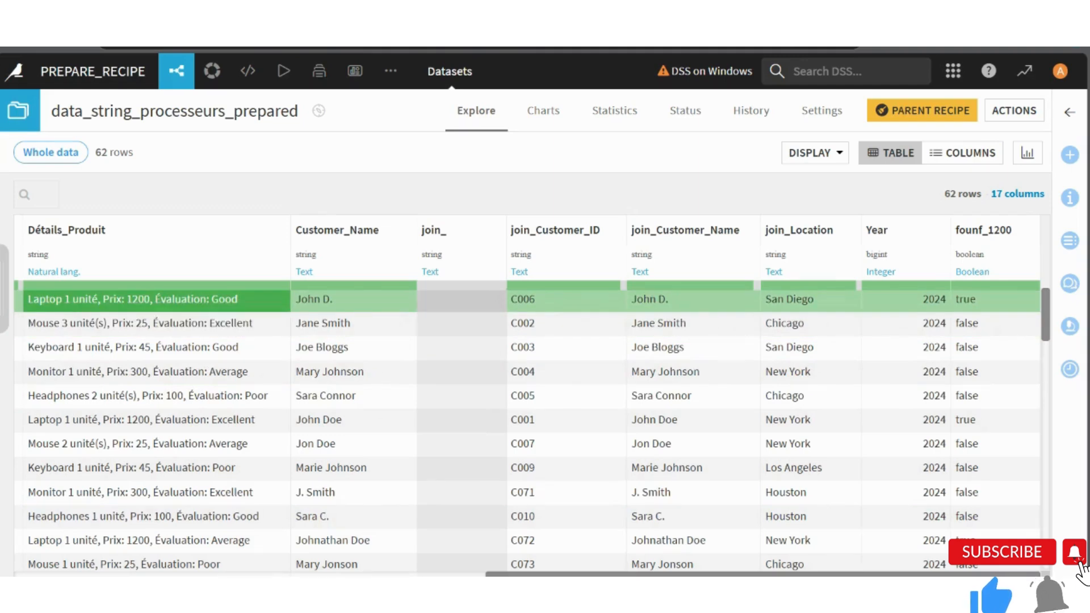
# Review the output dataset's columns from founf_1200 back to Product, comparing them with the Détails_Produit text
pyautogui.moveTo(710, 575); pyautogui.dragTo(506, 574)
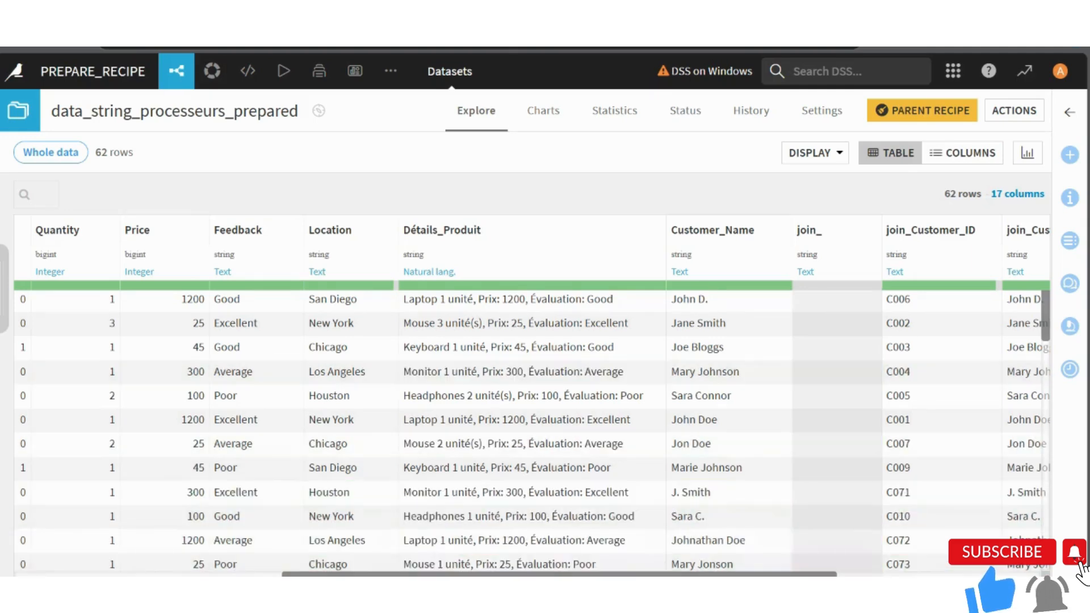
pyautogui.hscroll(-3, 532, 400)
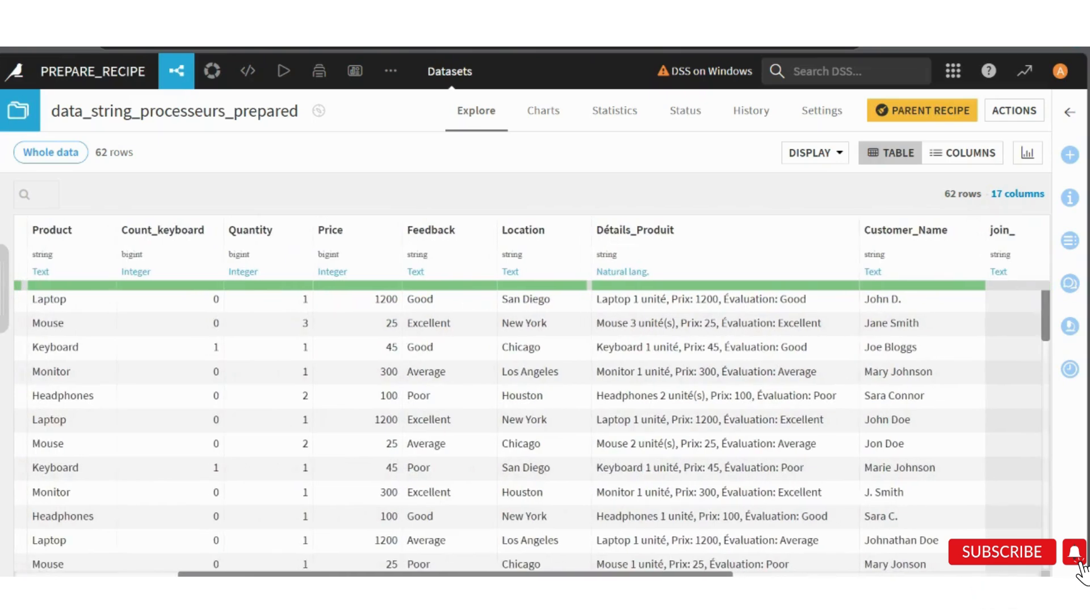
pyautogui.hscroll(-2, 532, 401)
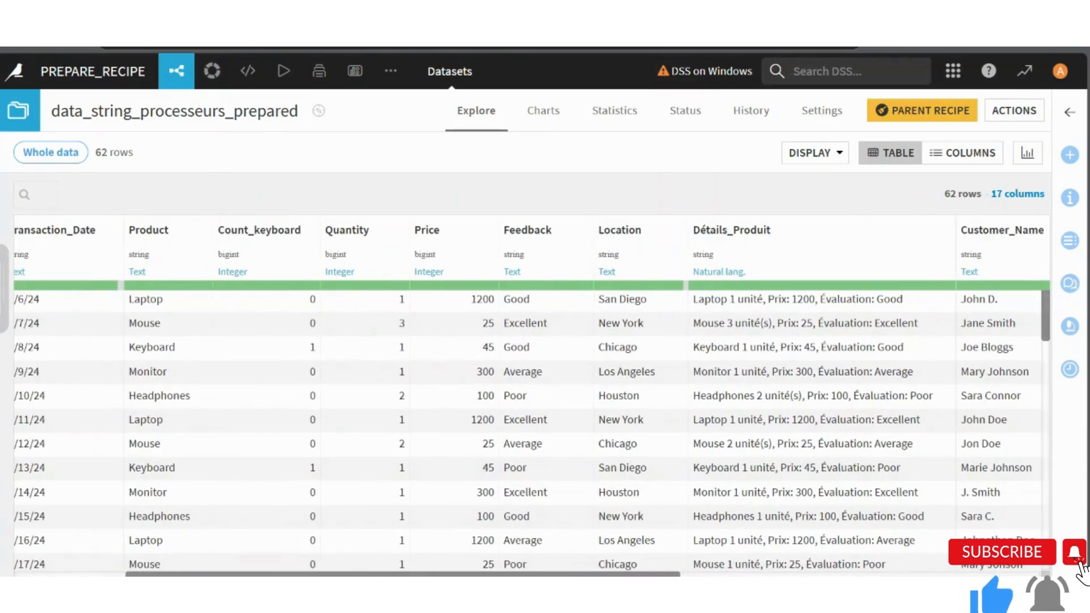